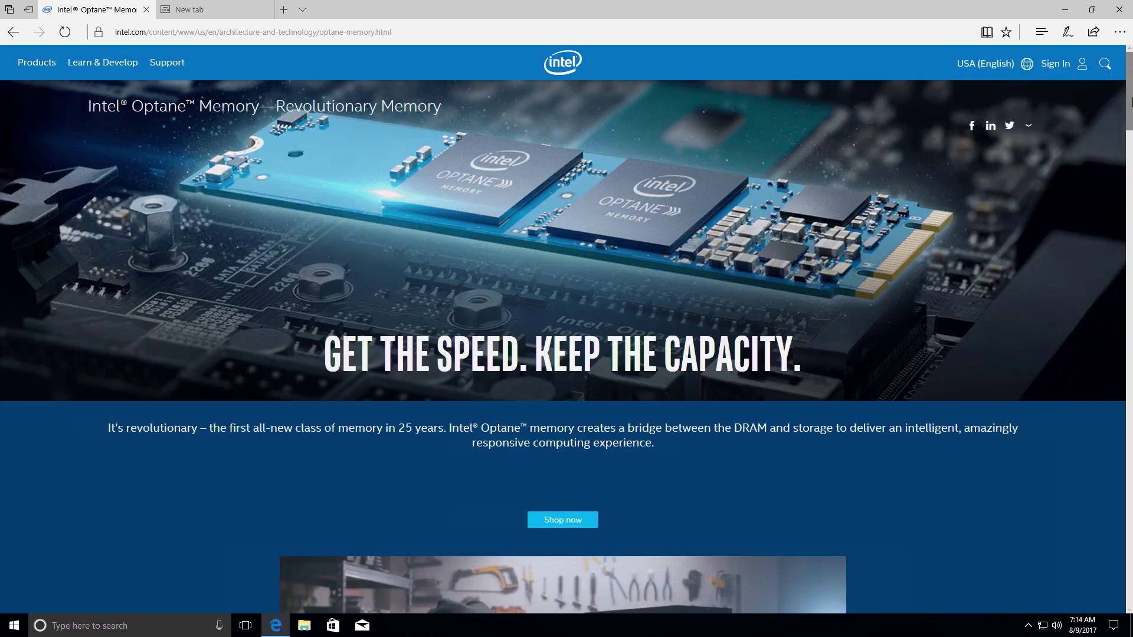
- Download SetupOptaneMemory.exe for Windows 10 64-bit from Intel's page, accept the license, and run it
left_click_drag(1131, 100, 1131, 386)
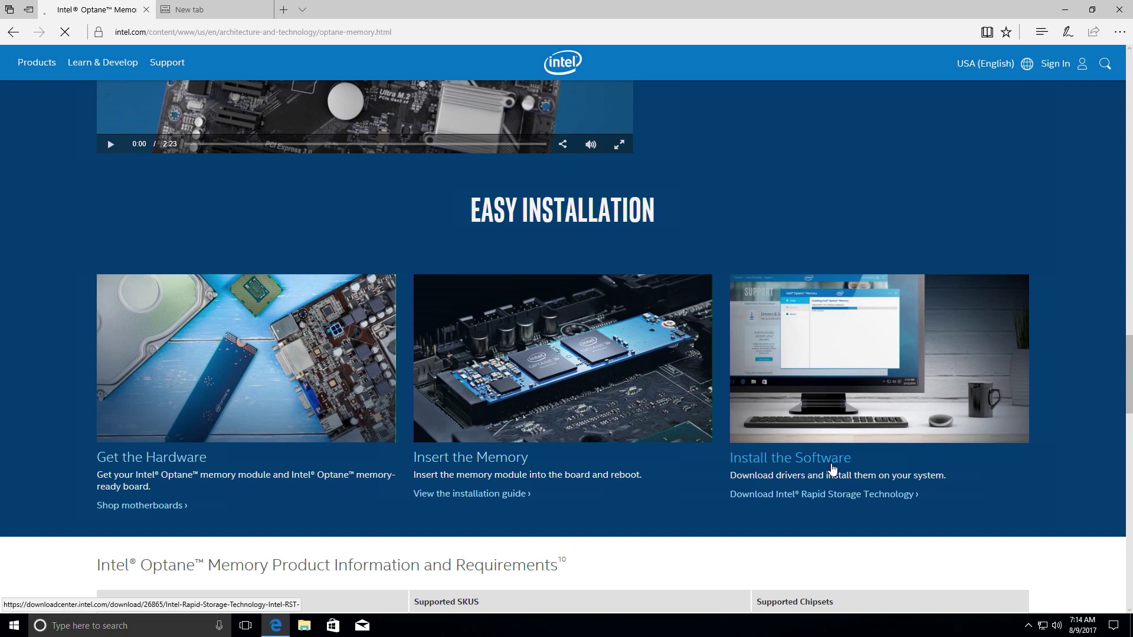
left_click(834, 471)
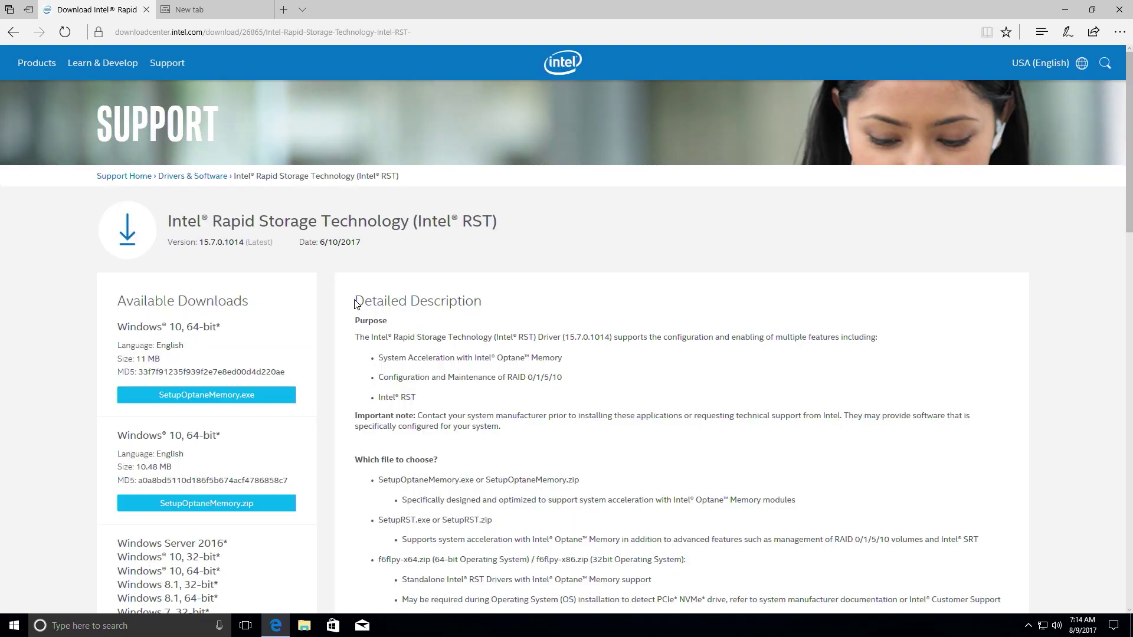
left_click(205, 406)
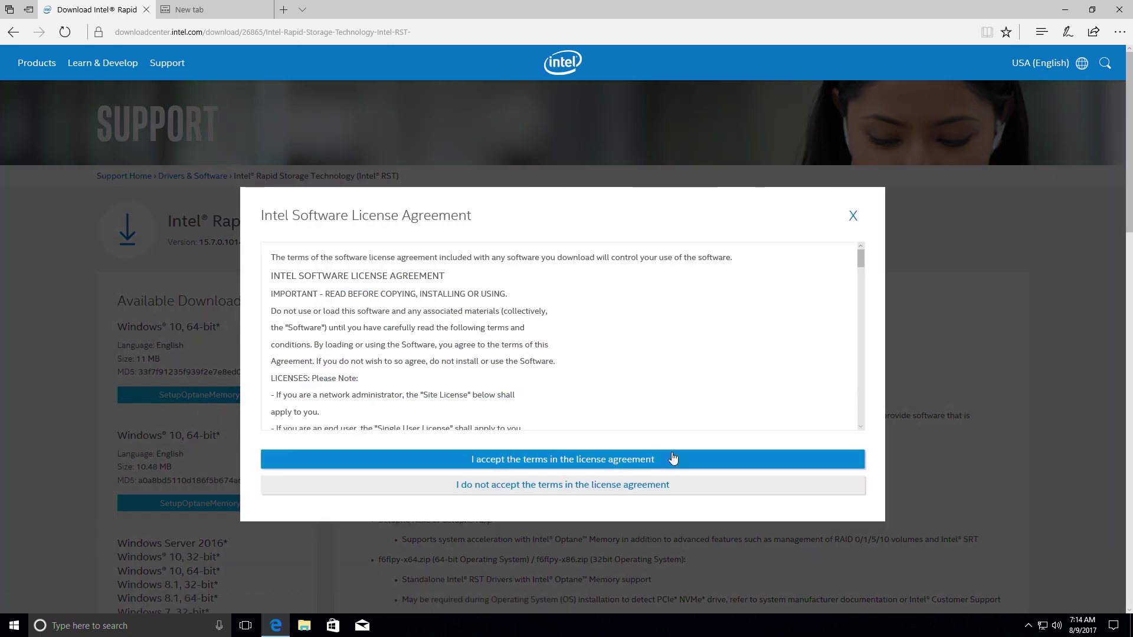
left_click(674, 458)
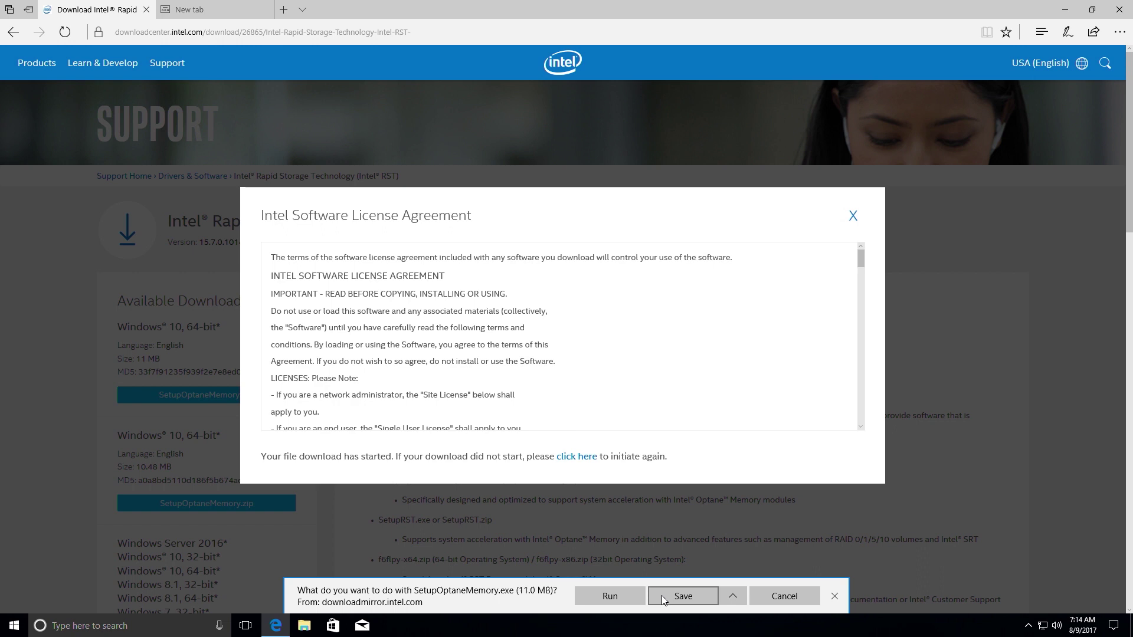
left_click(627, 605)
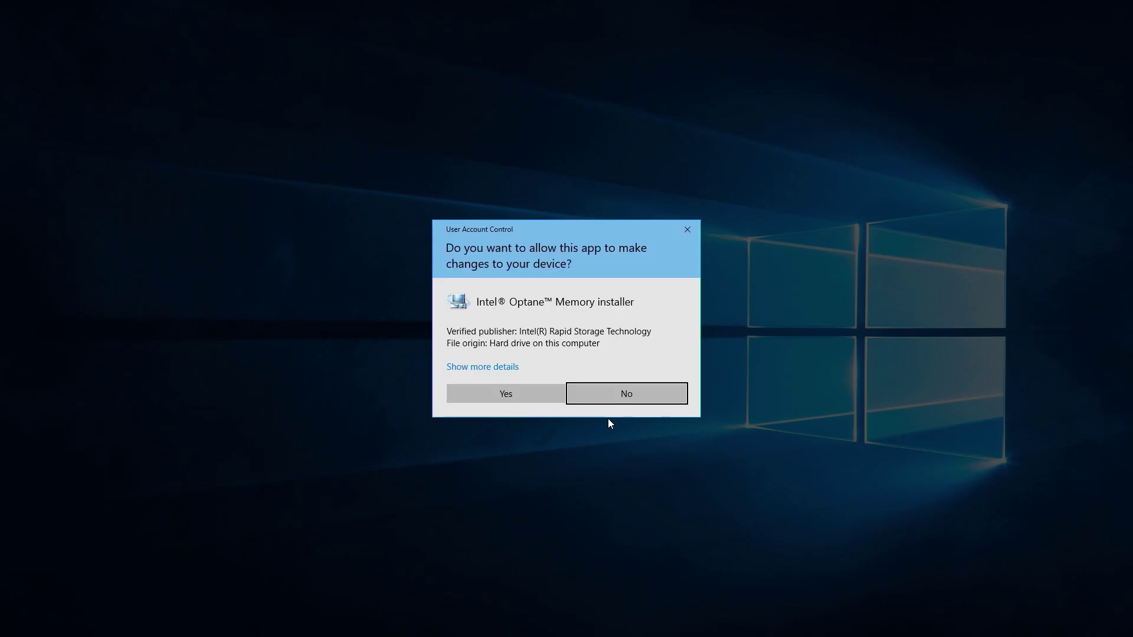
- Install Intel Optane Memory, accepting the license and keeping the default destination folder
left_click(526, 394)
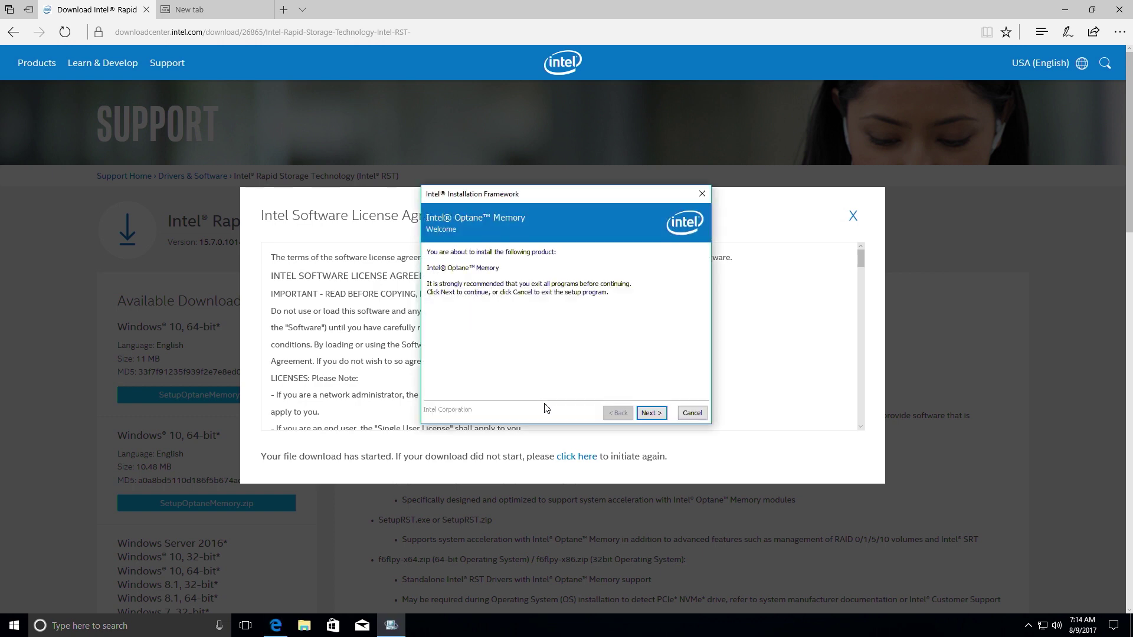
left_click(648, 416)
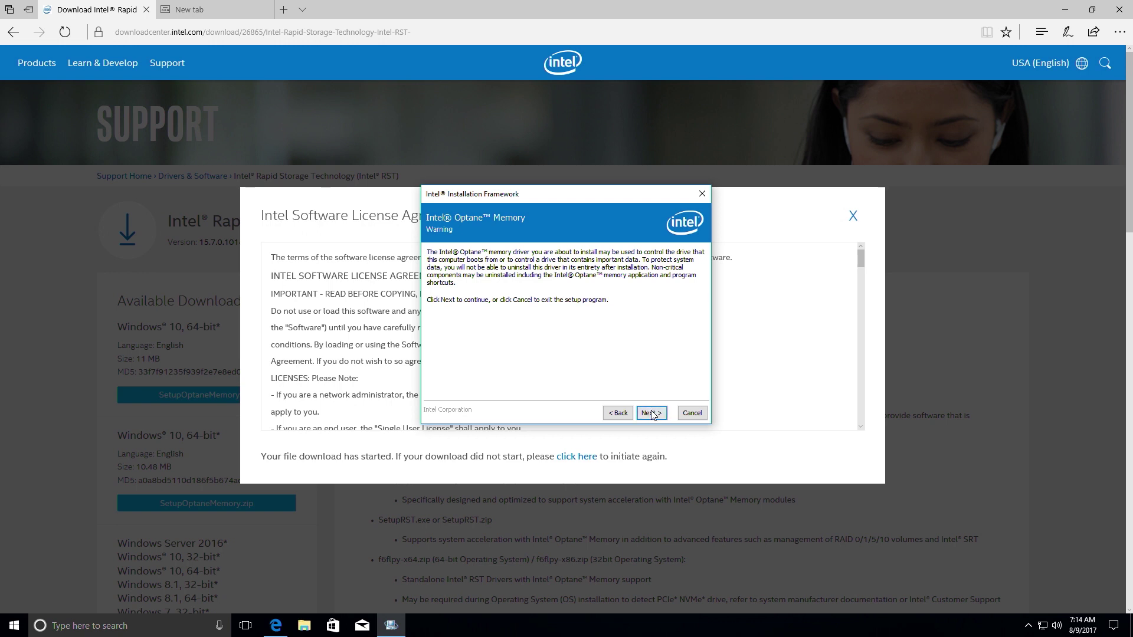
left_click(652, 415)
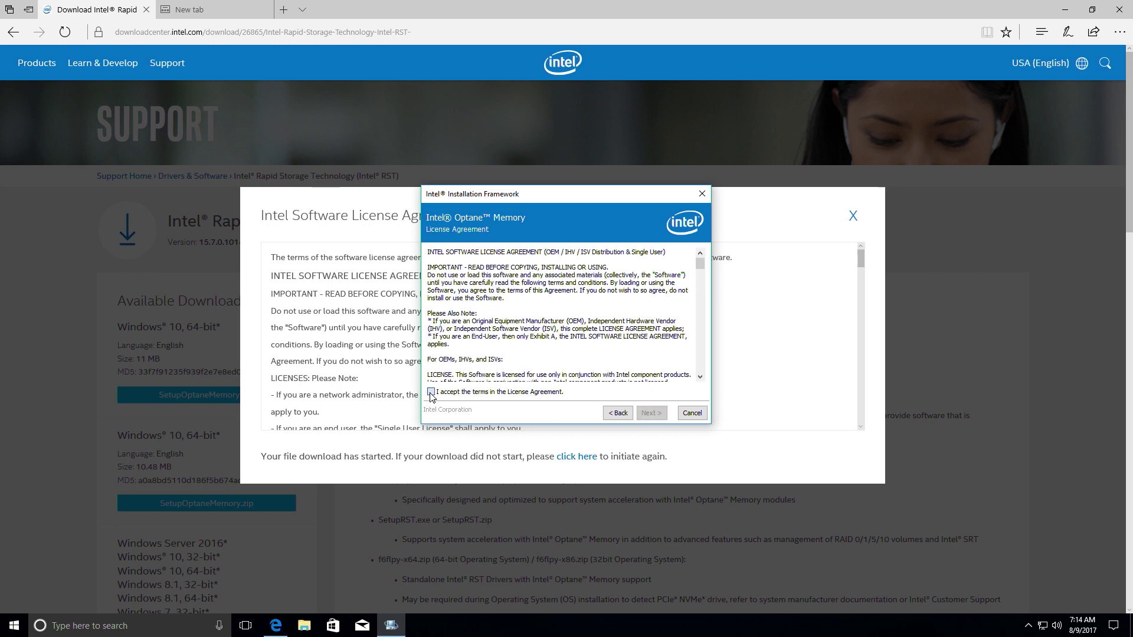
left_click(432, 393)
left_click(657, 419)
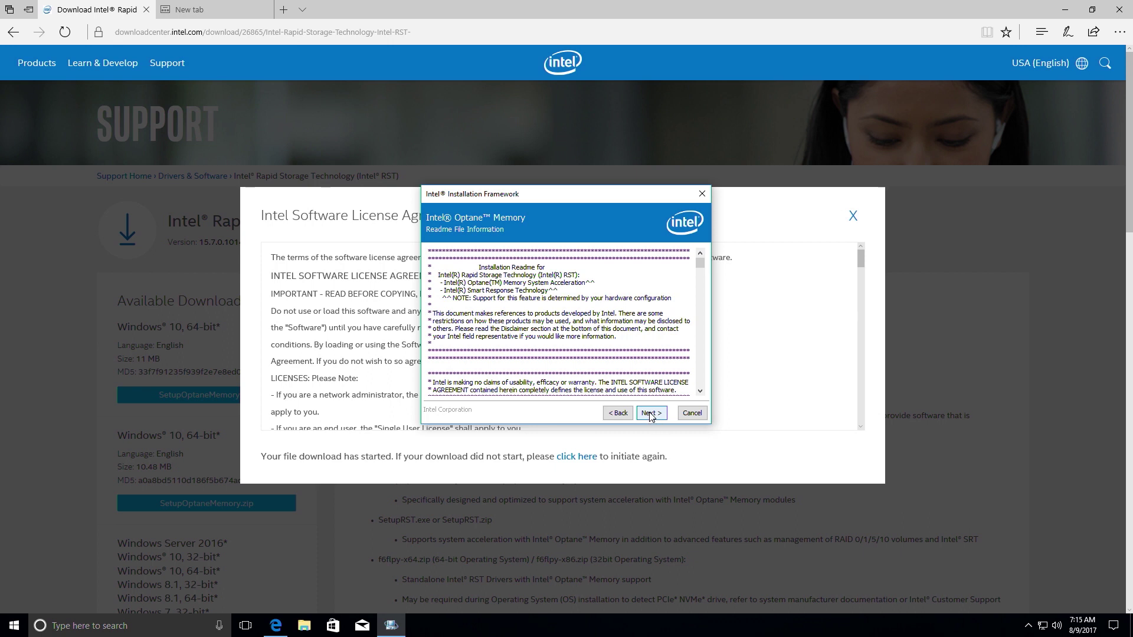
left_click(651, 416)
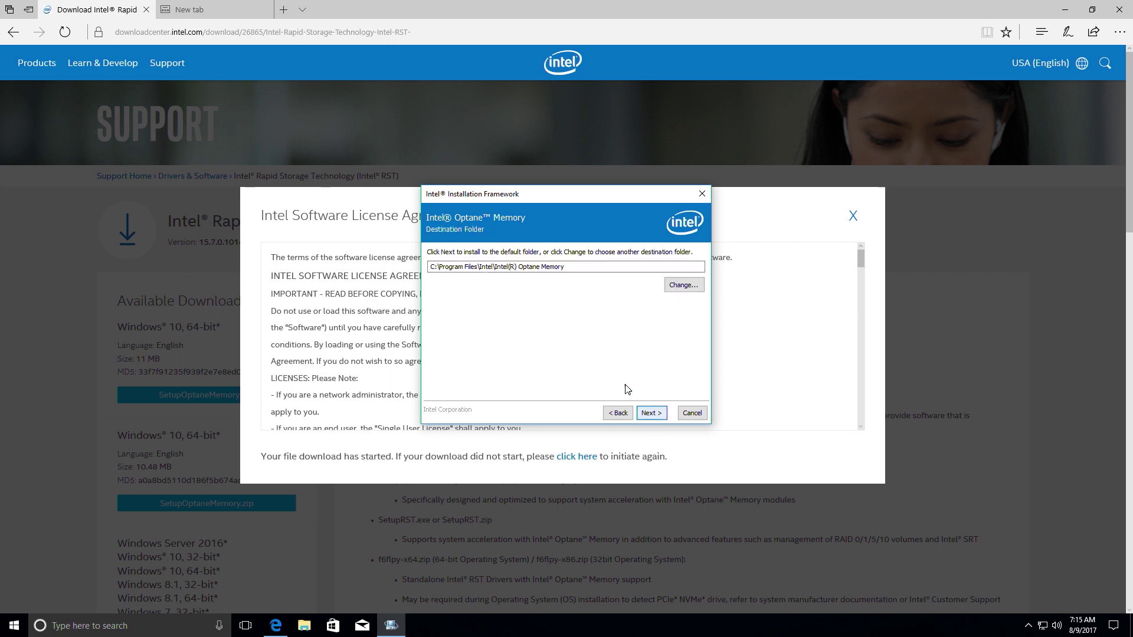
left_click(652, 414)
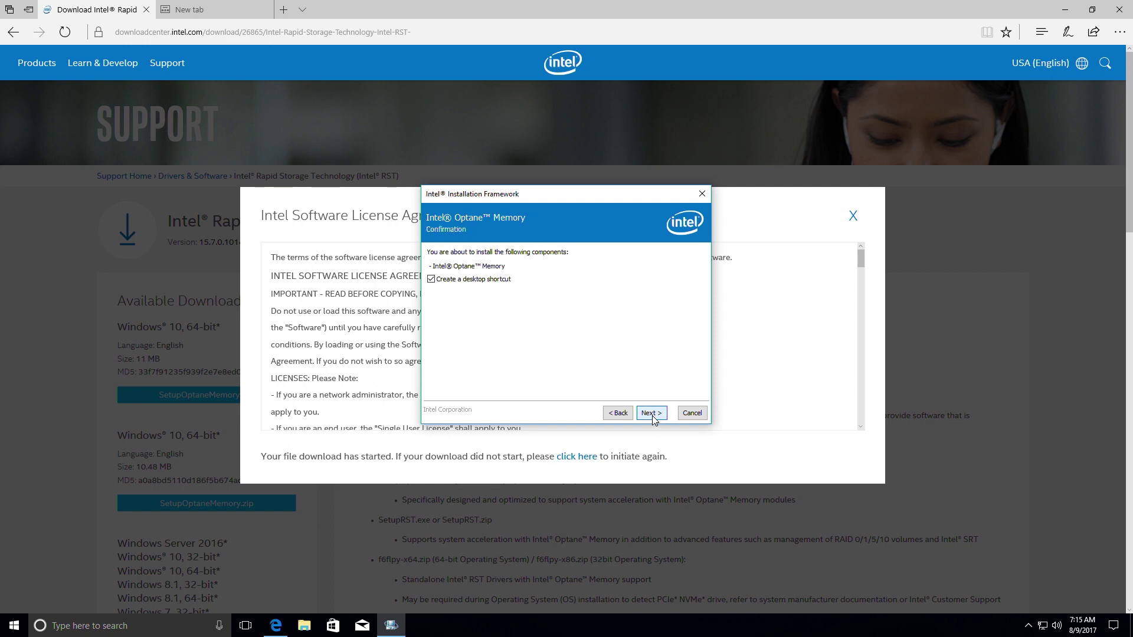
left_click(652, 416)
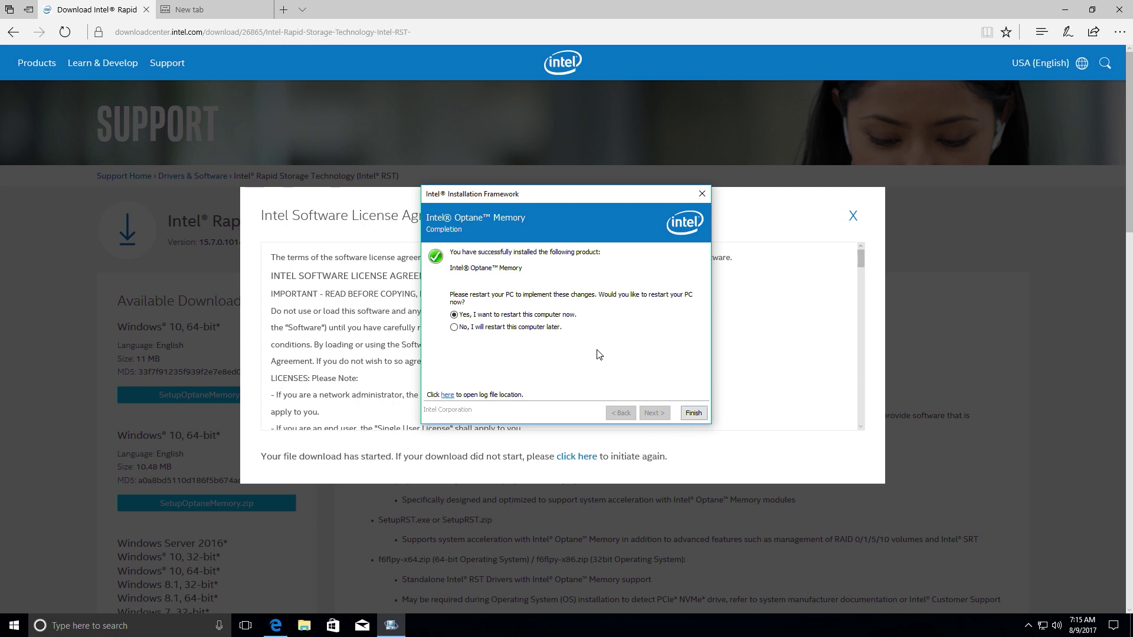
- Finish the installer with 'Yes, I want to restart' selected so Windows reboots
left_click(694, 414)
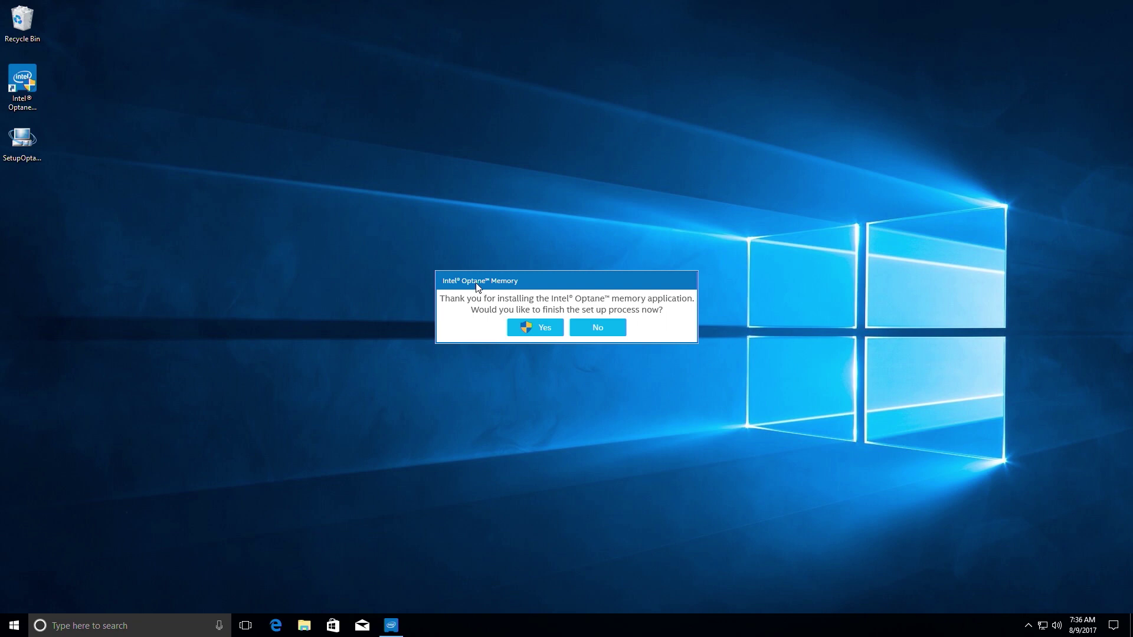
- Finish the Optane setup and enable Optane memory, agreeing to erase the module's data
left_click(530, 332)
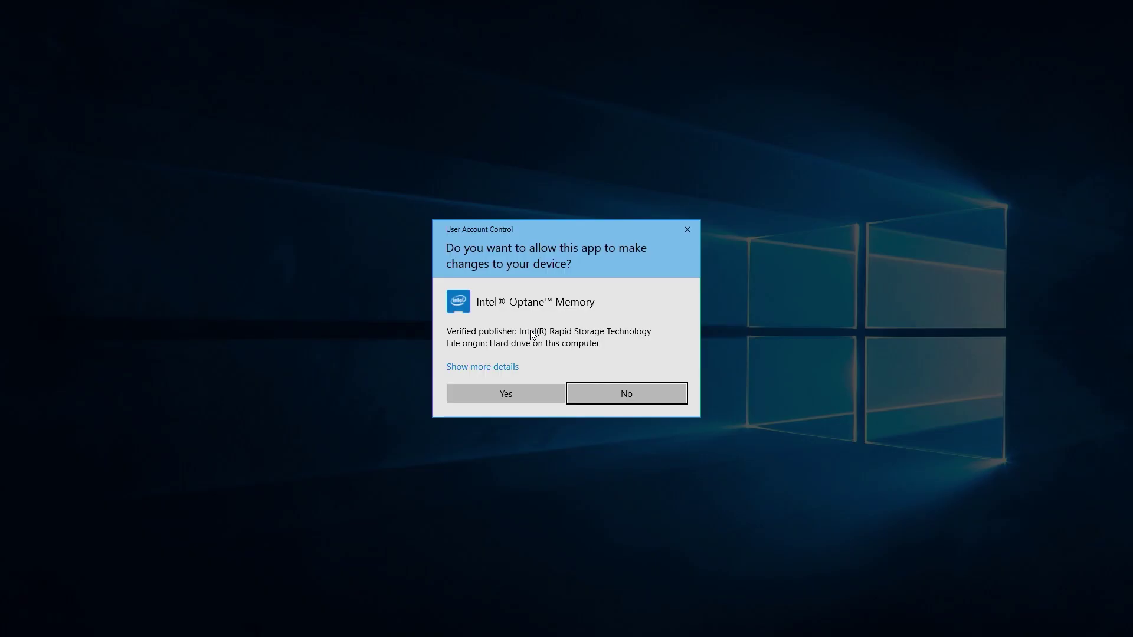
left_click(522, 396)
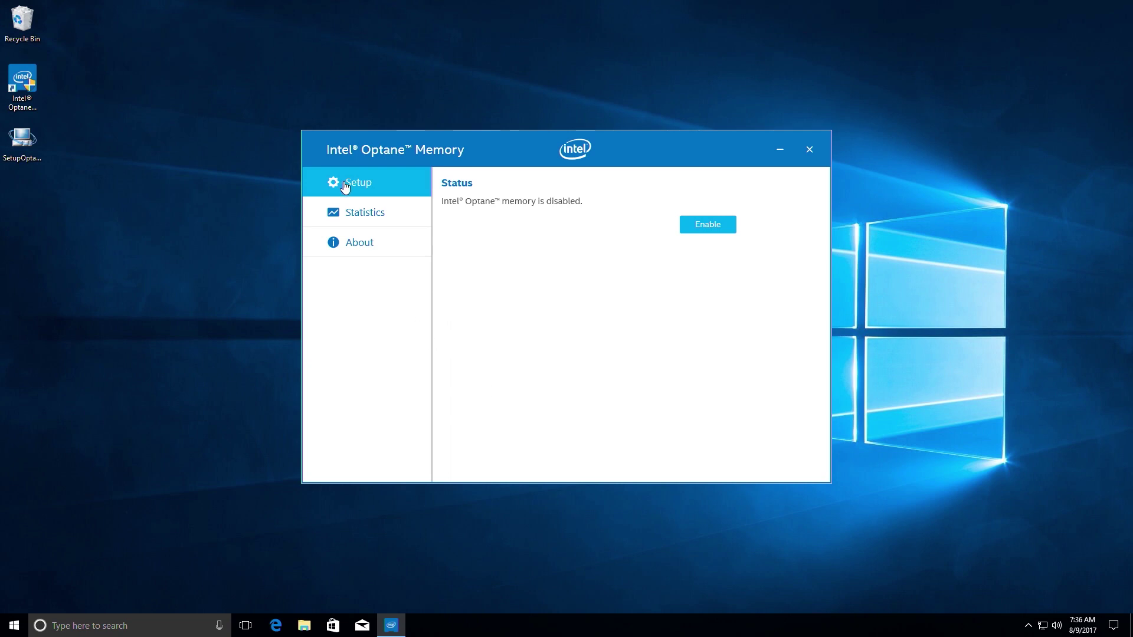
left_click(707, 230)
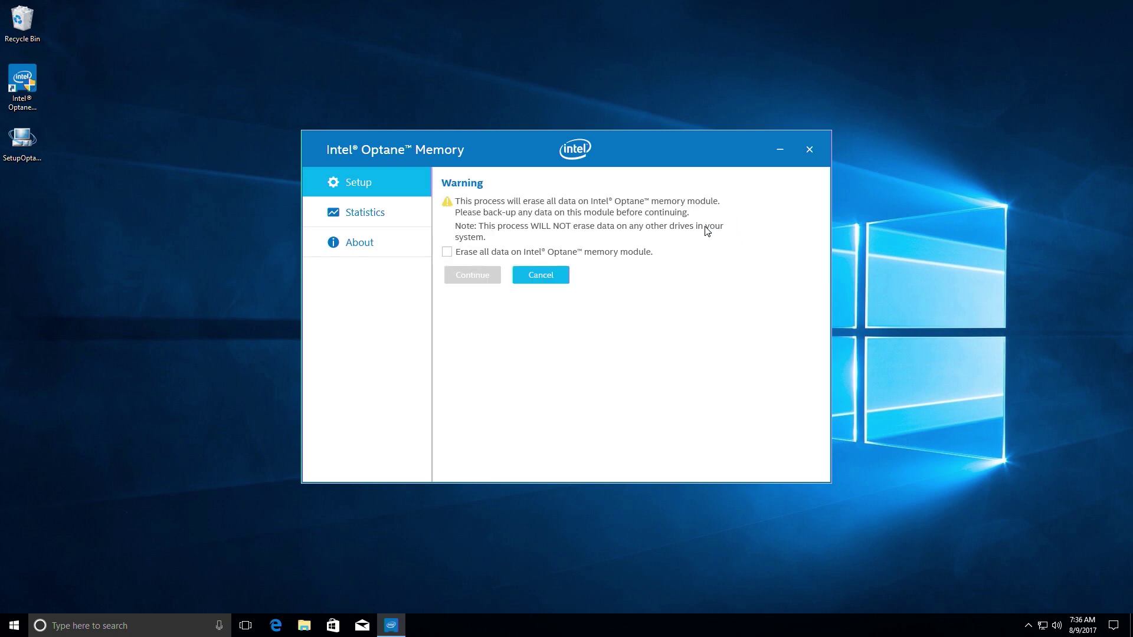
left_click(447, 252)
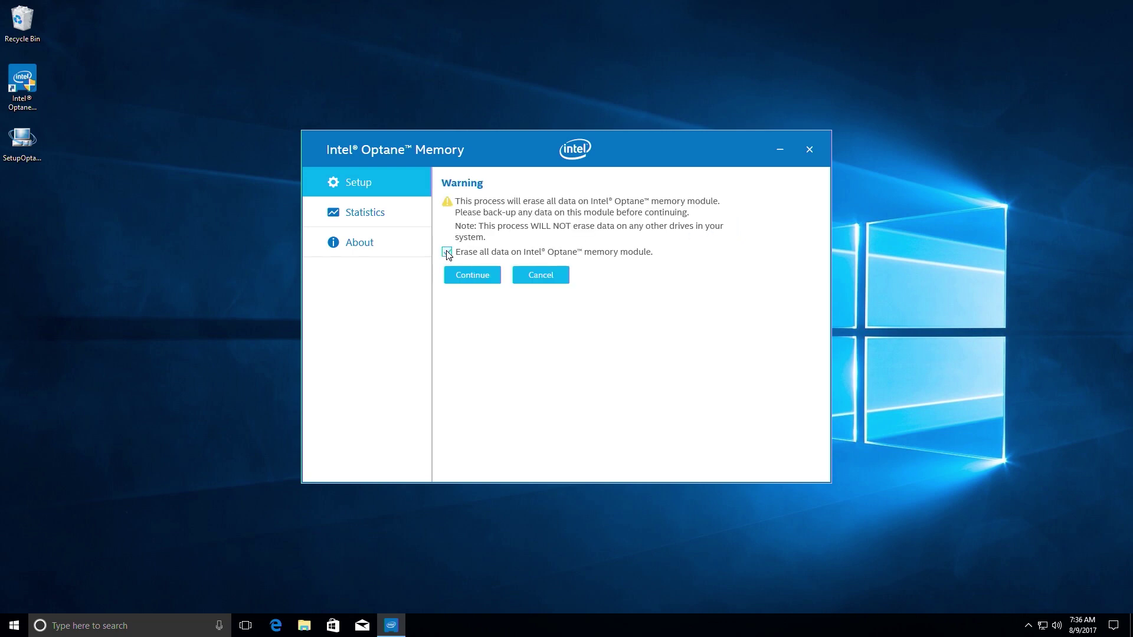
left_click(471, 280)
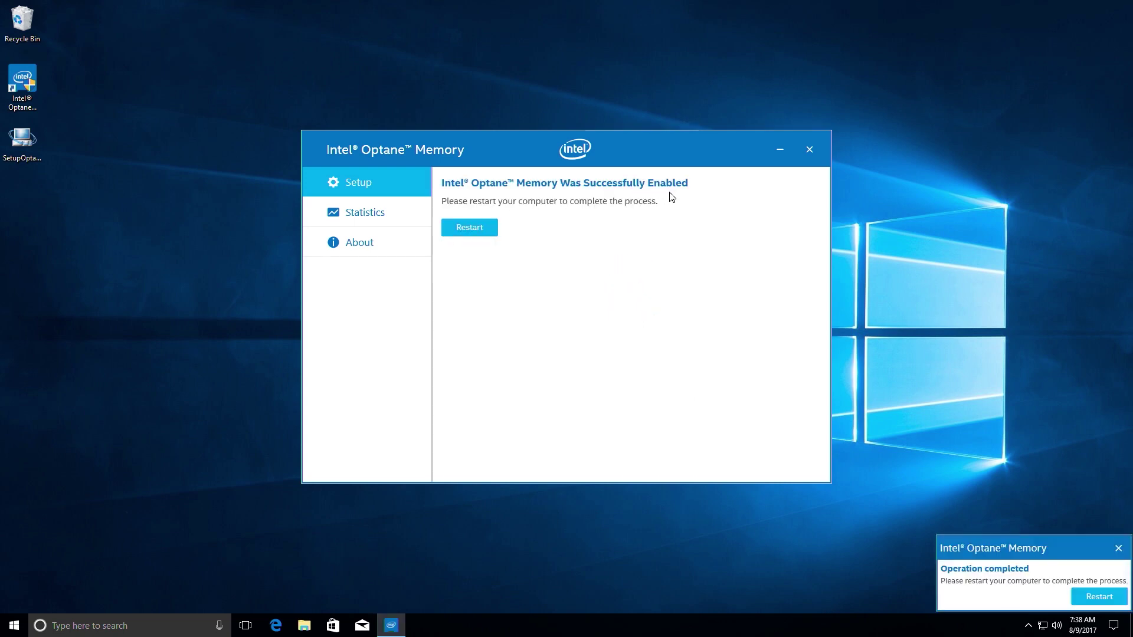
- Restart Windows from the Optane Memory window to complete enabling
left_click(461, 230)
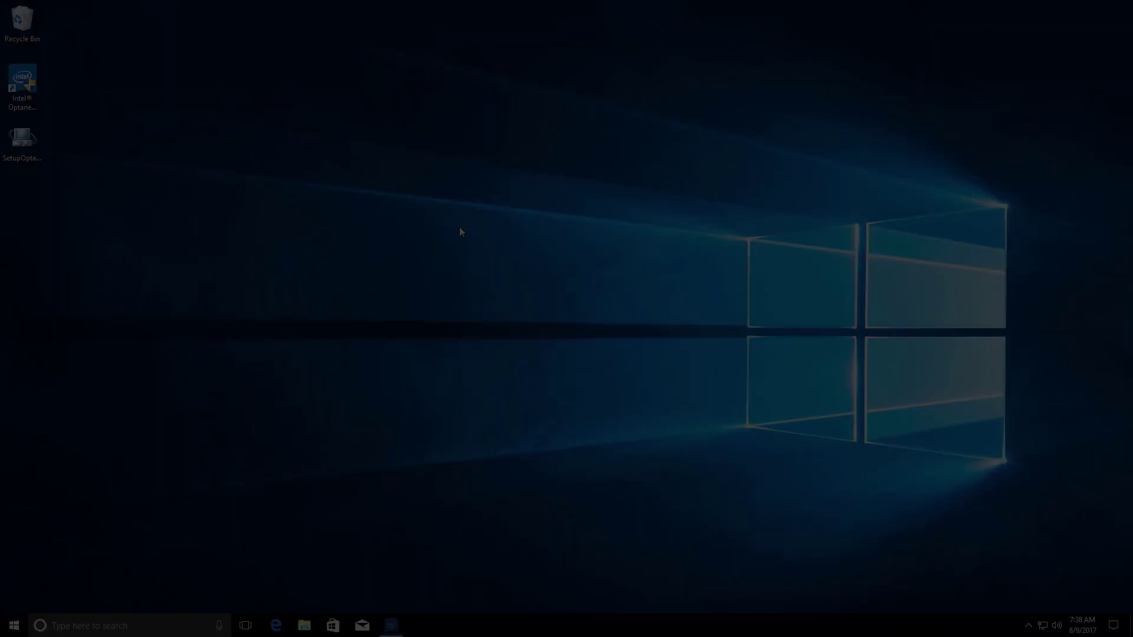